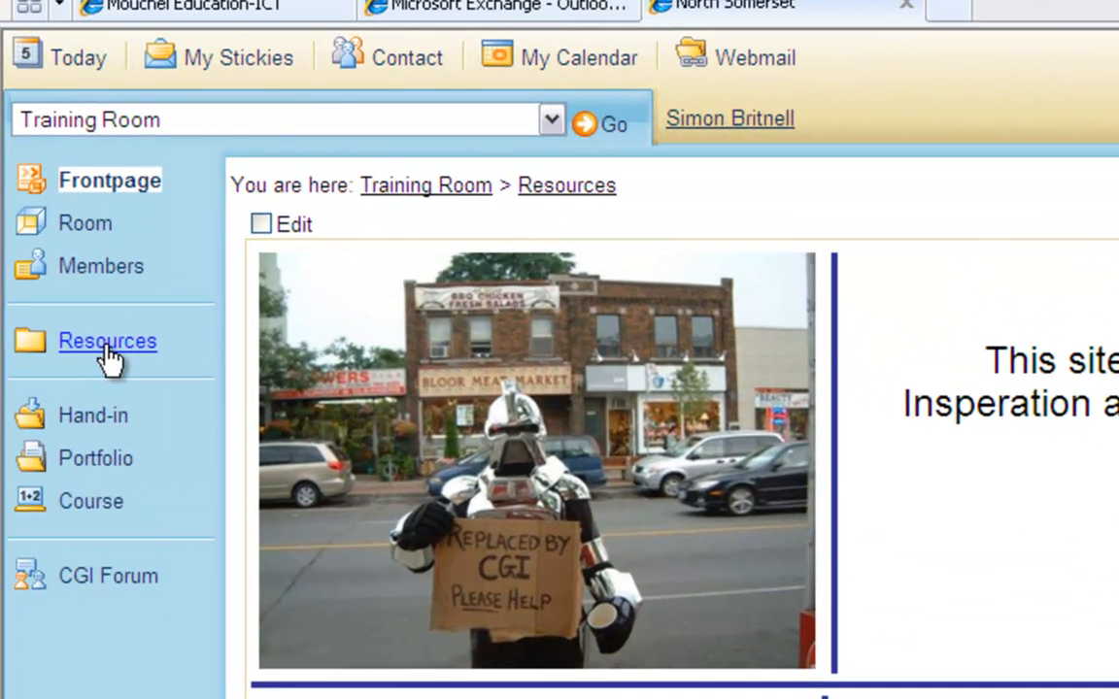
# Create a folder named Tests in Resources > Course Modules > Module 1, giving Guests write access in this folder.
pyautogui.click(107, 352)
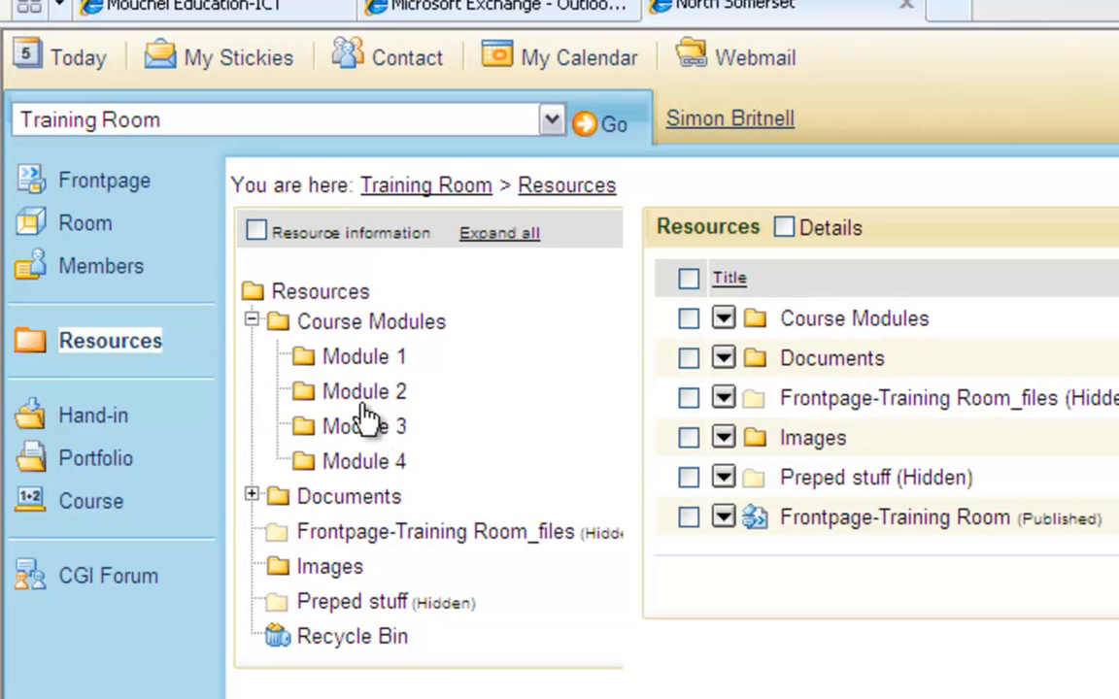
pyautogui.click(366, 367)
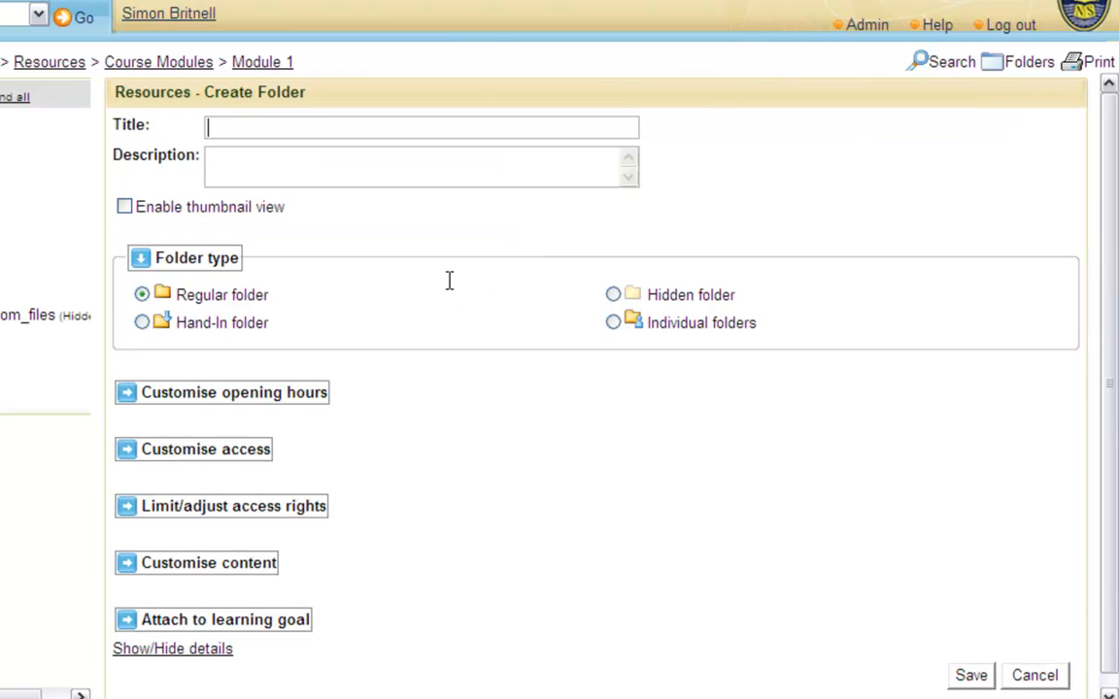
pyautogui.click(244, 126)
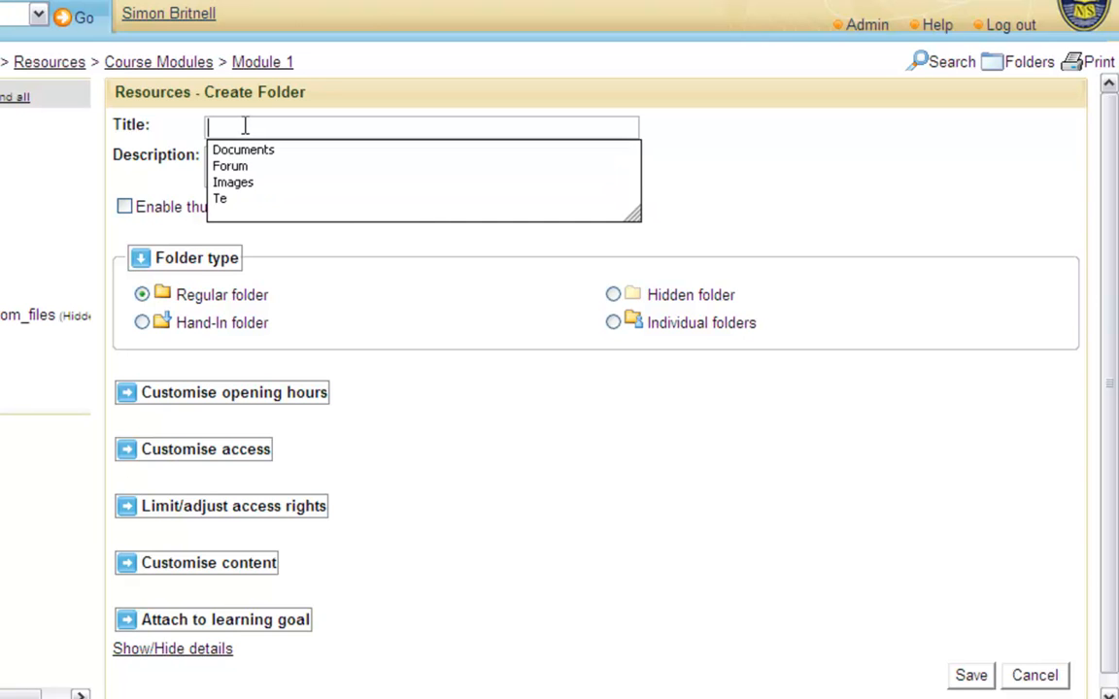
pyautogui.write('Tests')
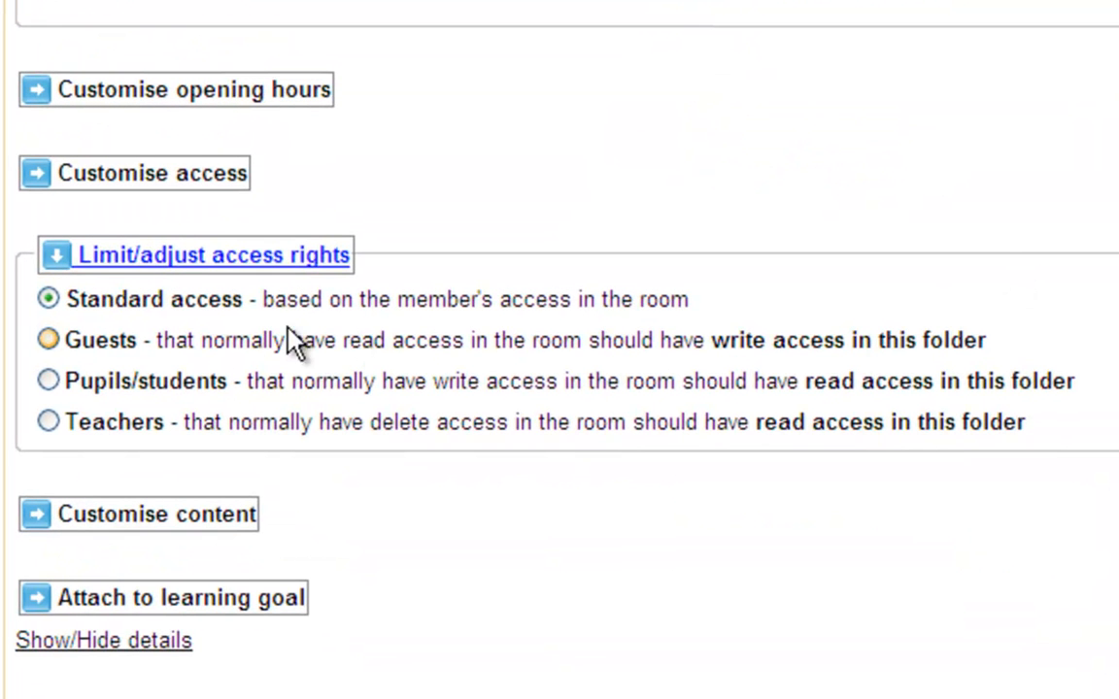
pyautogui.click(48, 342)
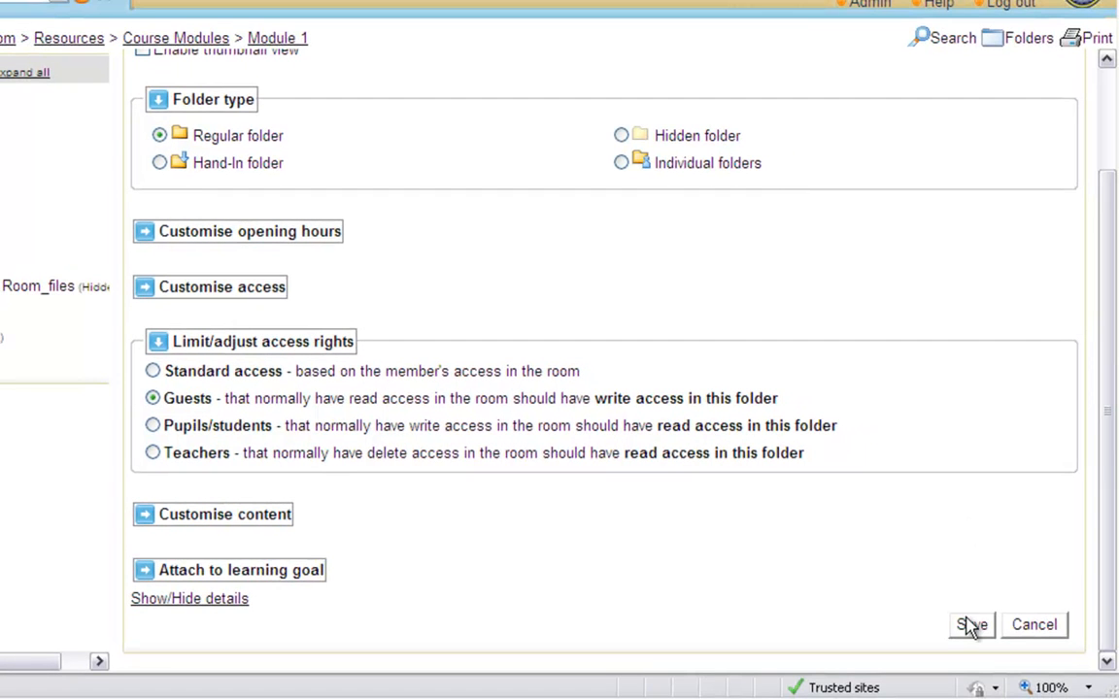
pyautogui.click(972, 627)
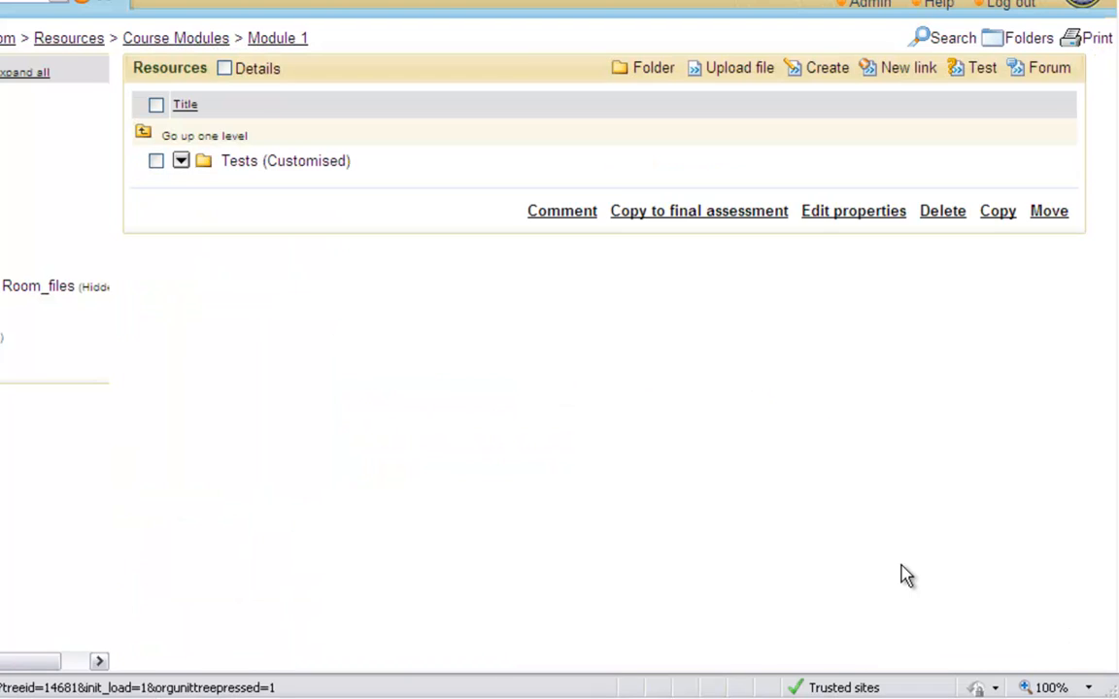
# Open the Tests folder and start a new Test resource titled History of CGI.
pyautogui.click(331, 167)
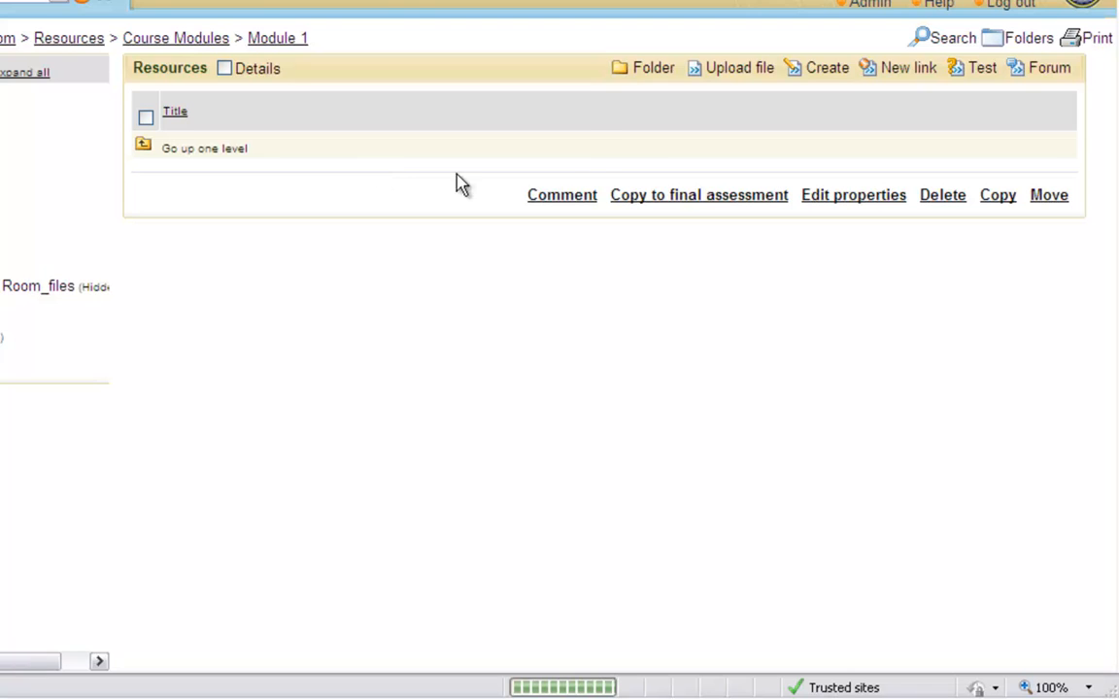
pyautogui.click(826, 76)
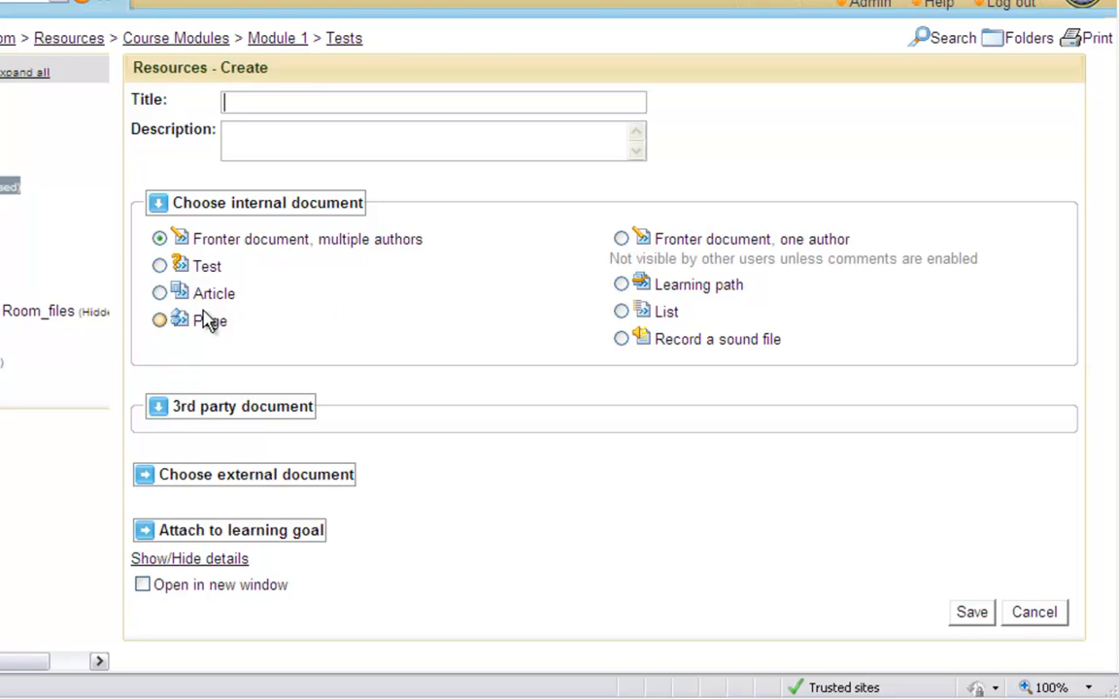
pyautogui.click(161, 266)
pyautogui.click(271, 101)
pyautogui.write('History of C')
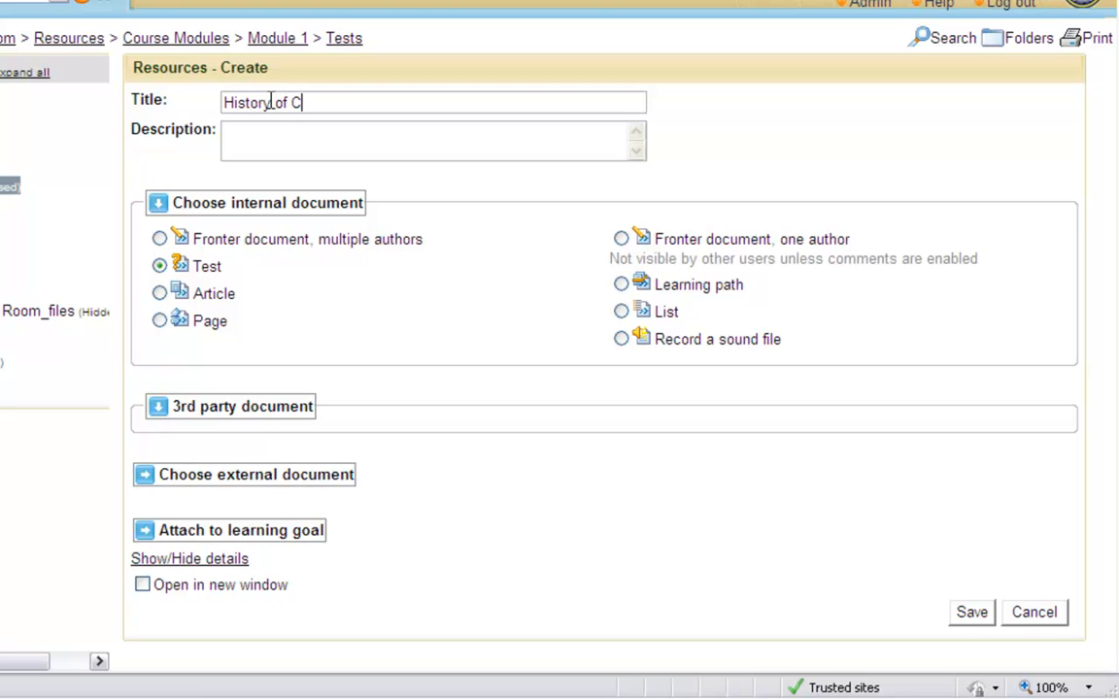
pyautogui.write('GI')
# Enter the description 'Test to see if there is an understanding of the history of CGI' and save the test.
pyautogui.click(350, 143)
pyautogui.write('Test to see ')
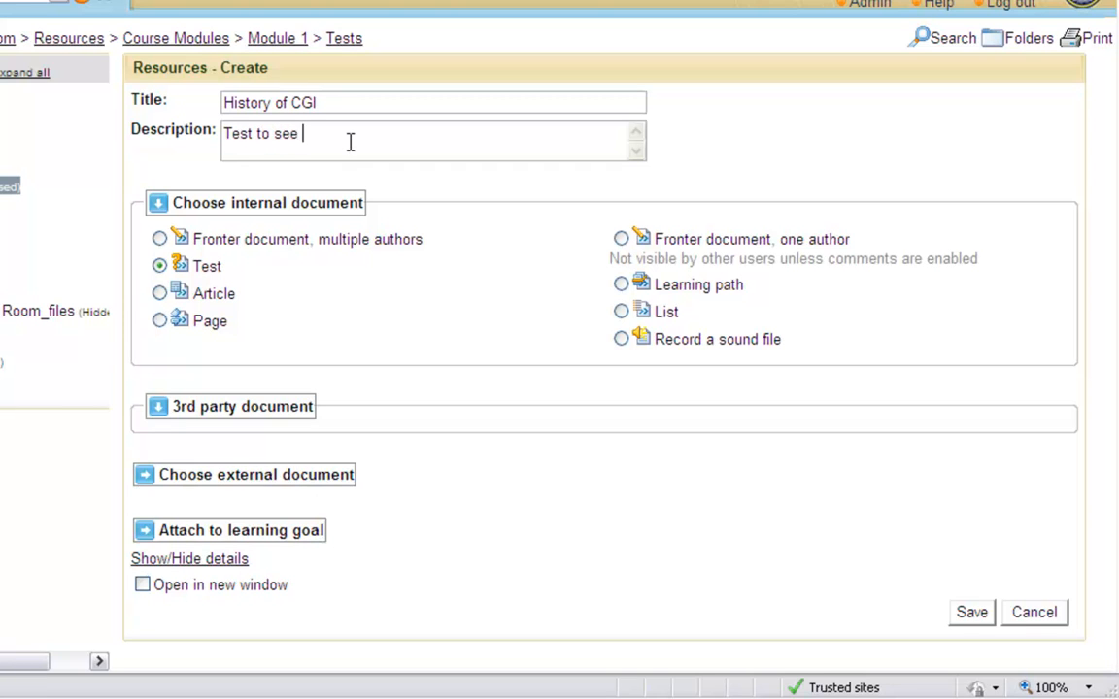
pyautogui.write('if there is')
pyautogui.write(' an understabdinging')
pyautogui.press('BackSpace')
pyautogui.press('BackSpace')
pyautogui.press('BackSpace')
pyautogui.press('BackSpace')
pyautogui.press('BackSpace')
pyautogui.press('BackSpace')
pyautogui.press('BackSpace')
pyautogui.press('BackSpace')
pyautogui.write('n')
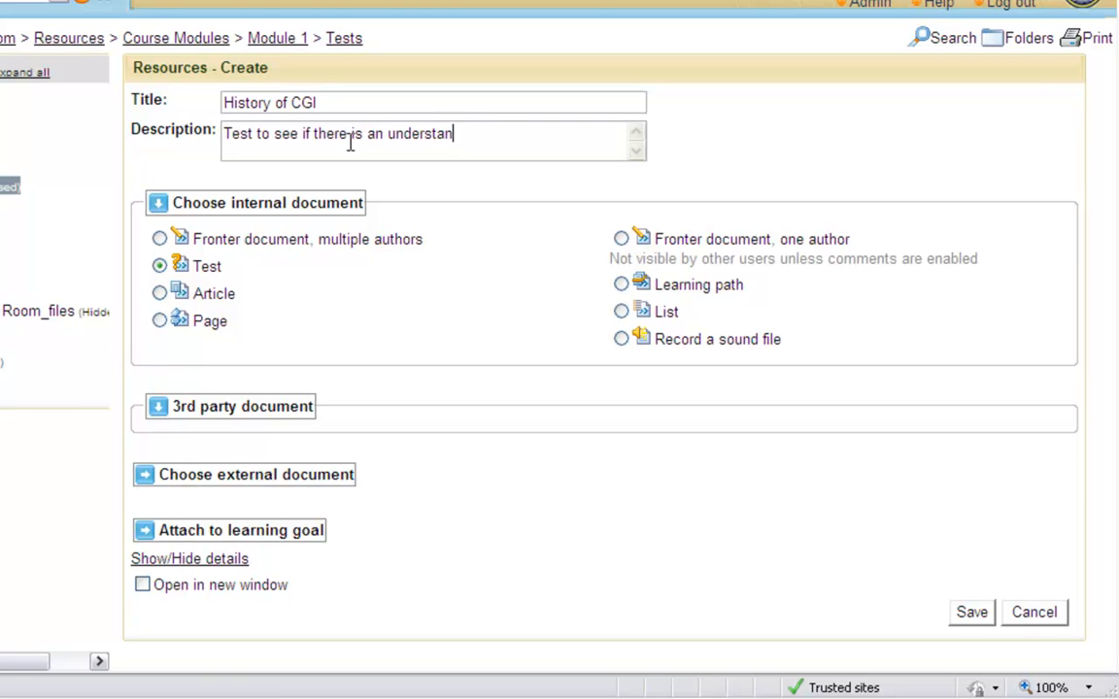
pyautogui.write('ding of the dhist')
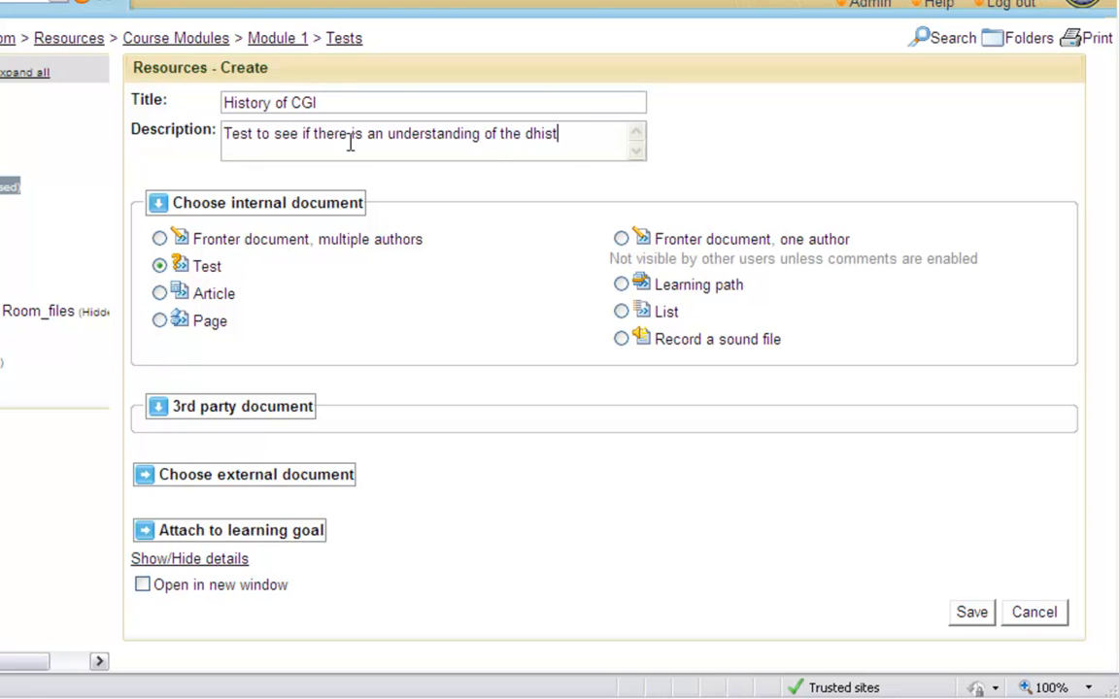
pyautogui.write('ory of CGI')
pyautogui.click(531, 135)
pyautogui.press('BackSpace')
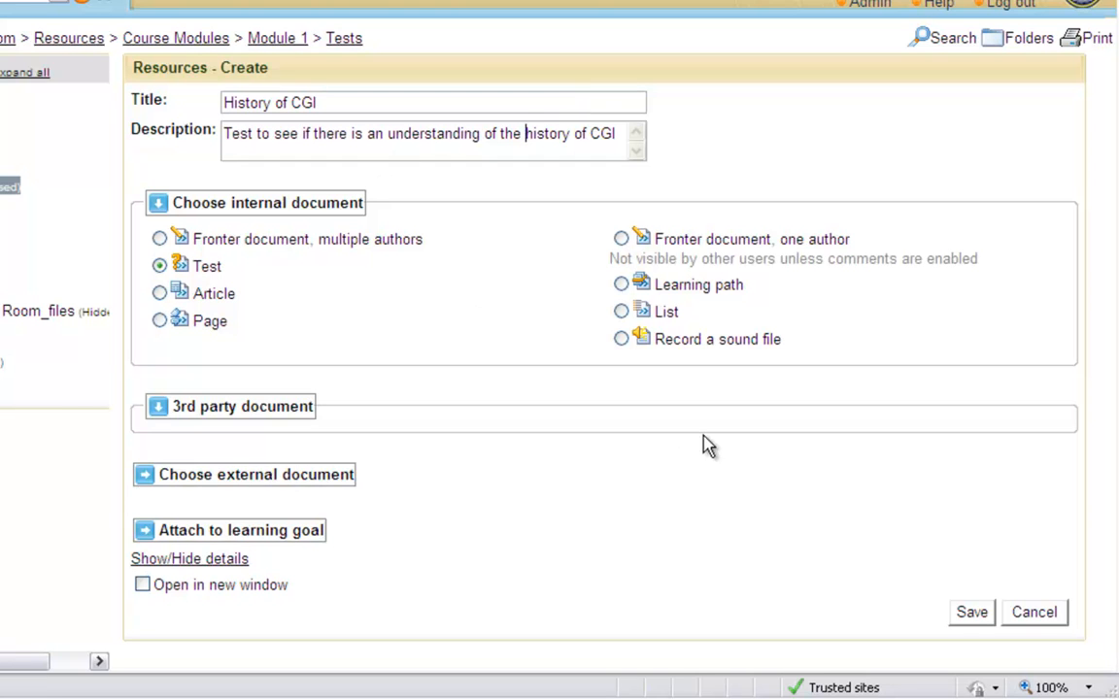
pyautogui.click(973, 616)
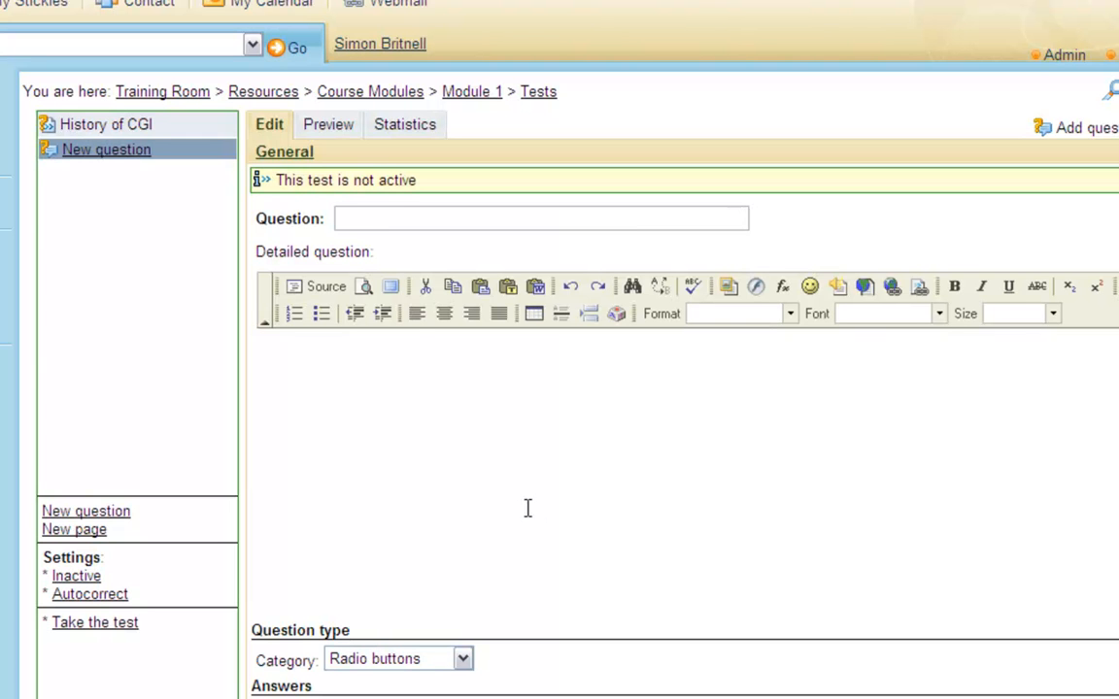
# Set the new question's title to 'What was the first real CGI Film'.
pyautogui.click(340, 219)
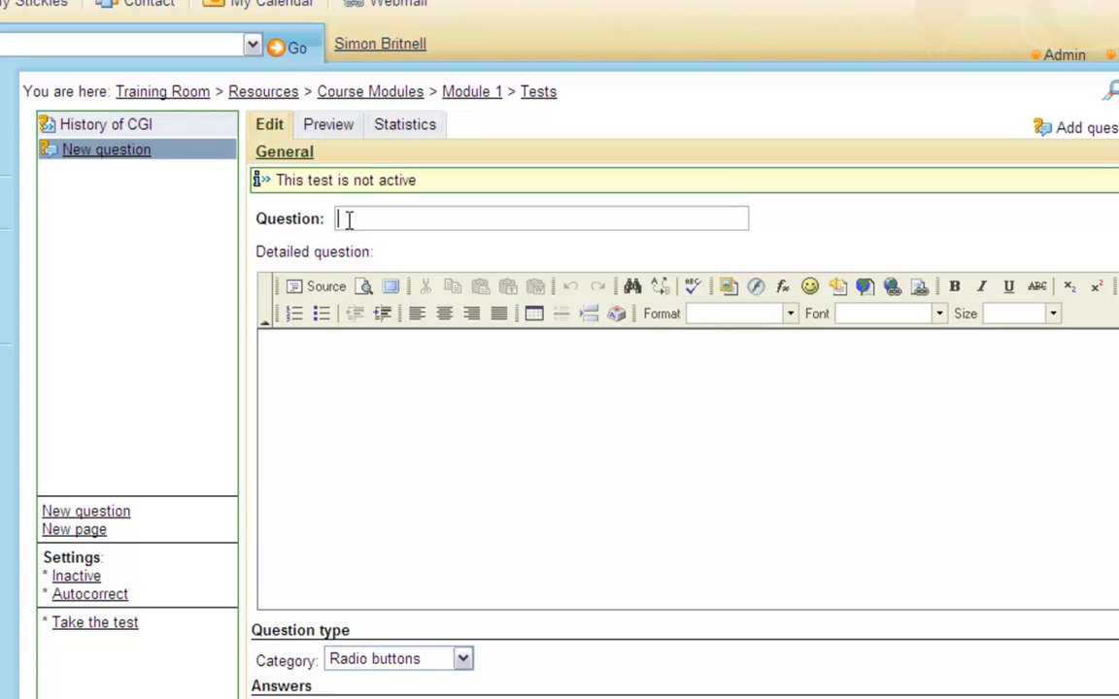
pyautogui.write('What was the first')
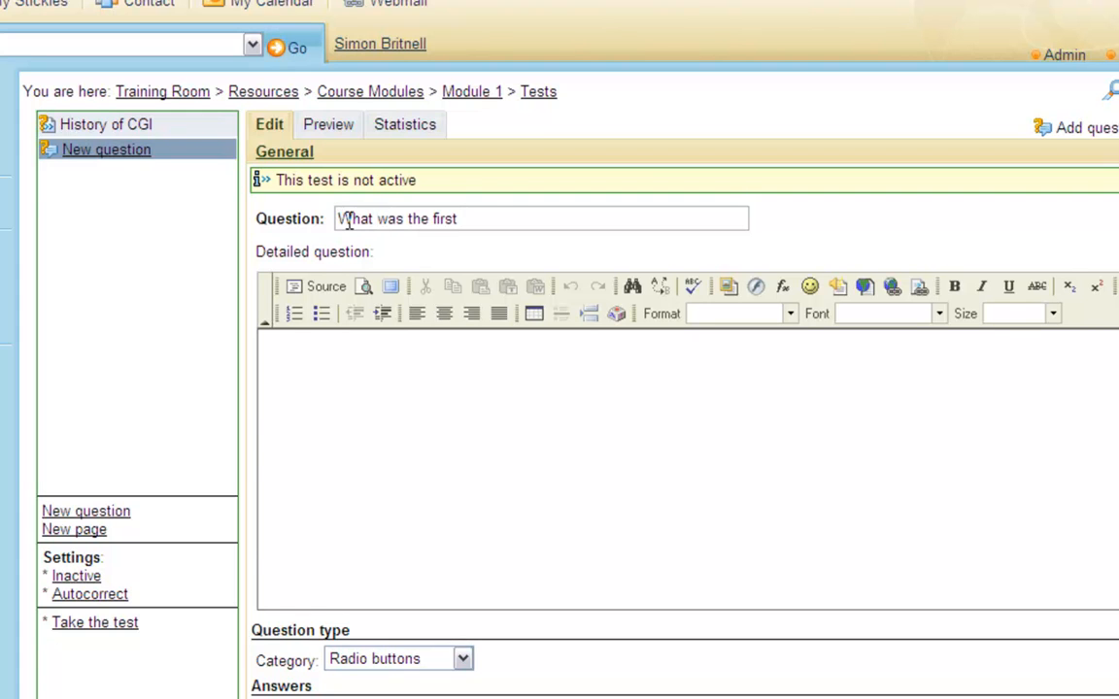
pyautogui.write(' real CGI Film')
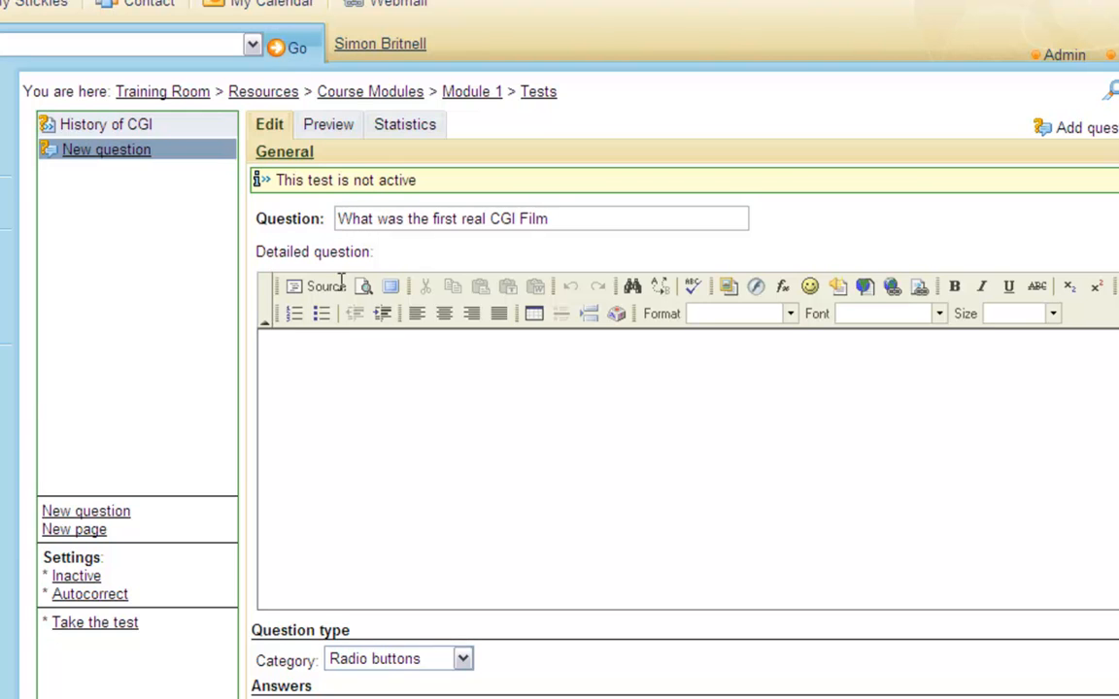
# Enter the detailed question 'What was the first film to incorporate Computer generated graphics?' and end the question title with '?'.
pyautogui.click(298, 344)
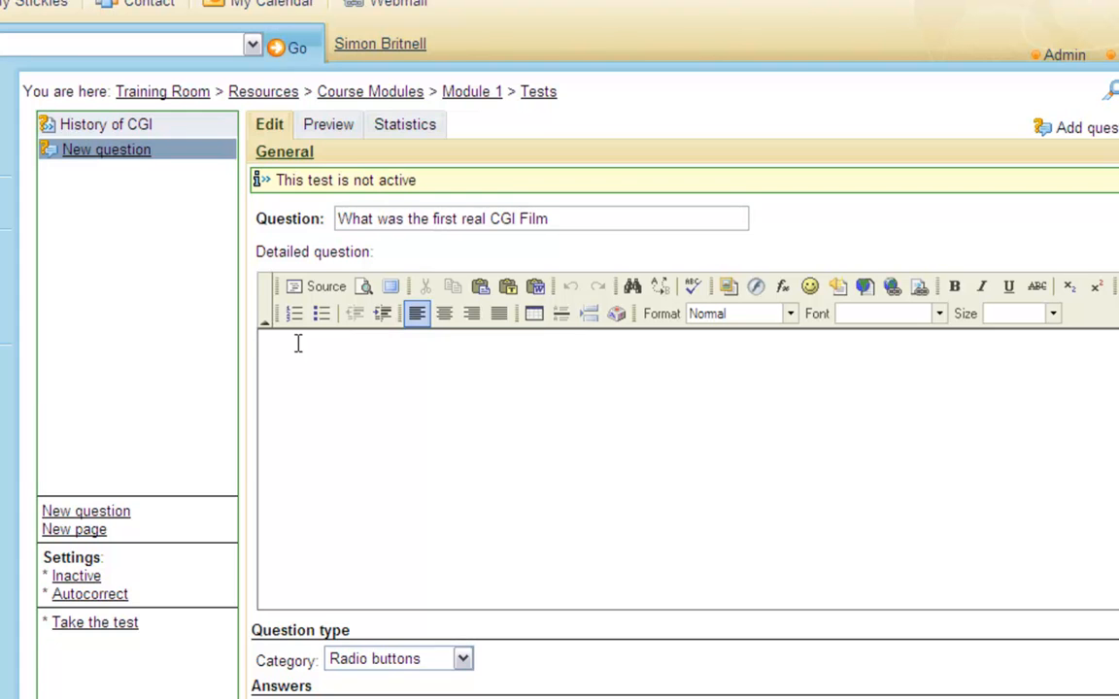
pyautogui.write('What was the first film')
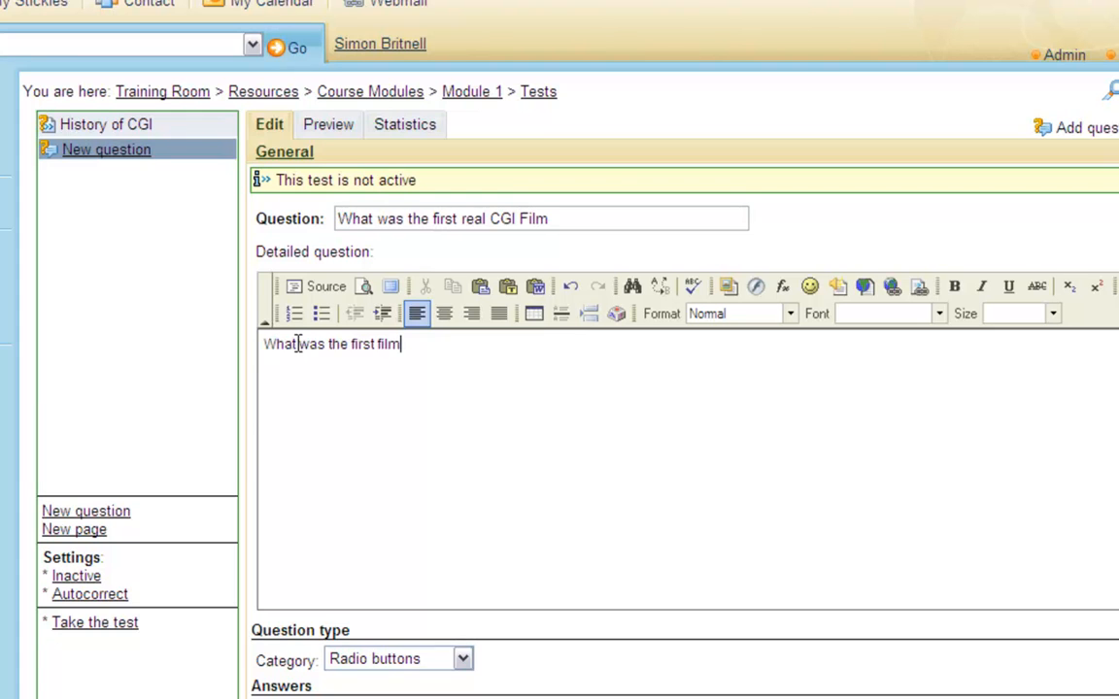
pyautogui.write(' to incorporate ')
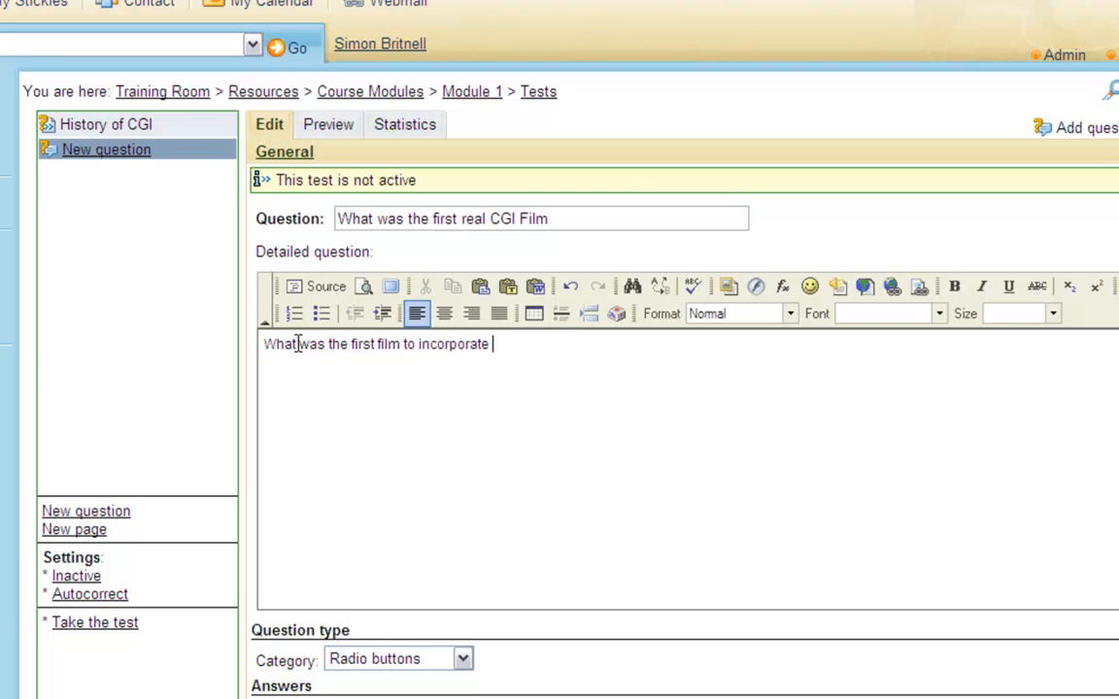
pyautogui.write('Computer genera')
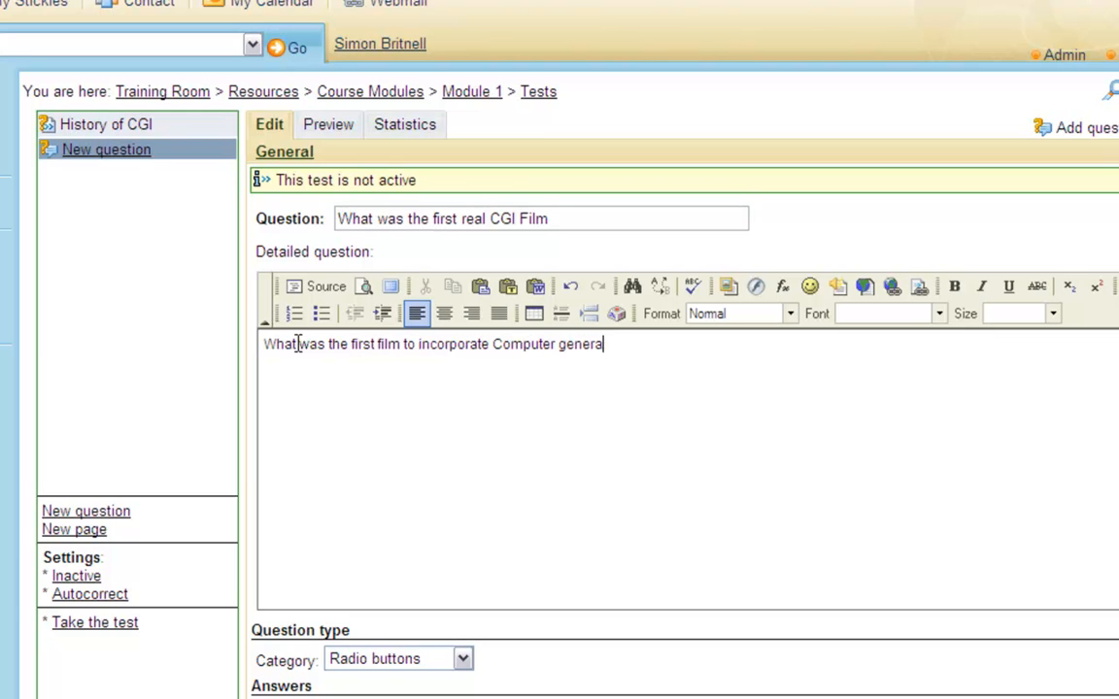
pyautogui.write('ted graphics?')
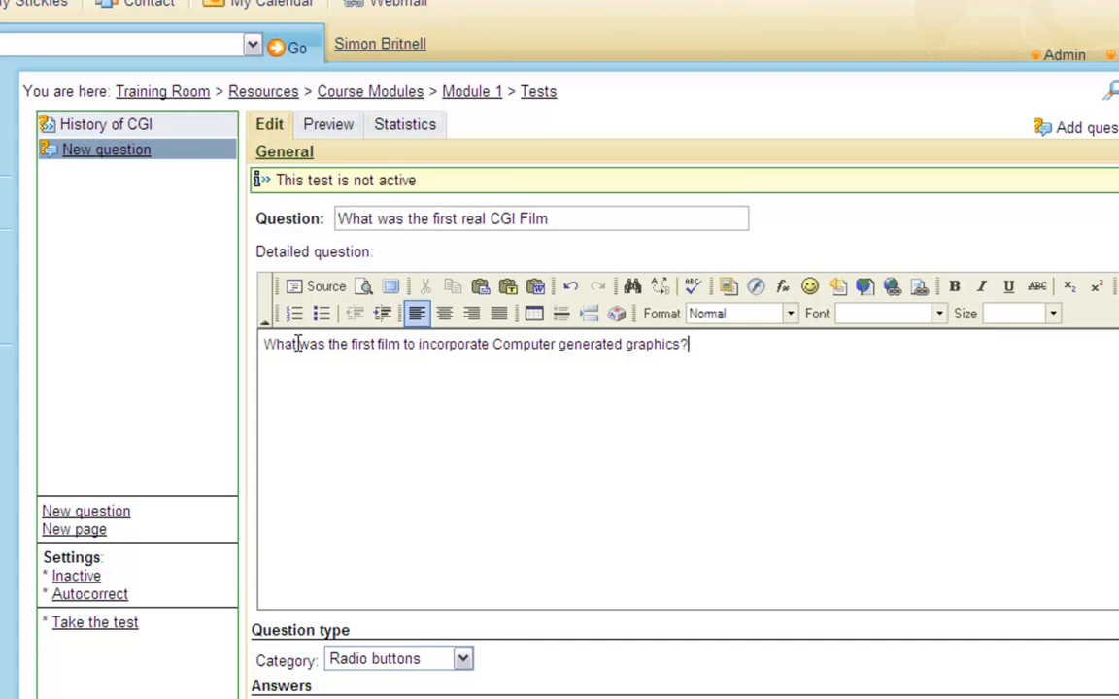
pyautogui.click(550, 219)
pyautogui.write('?')
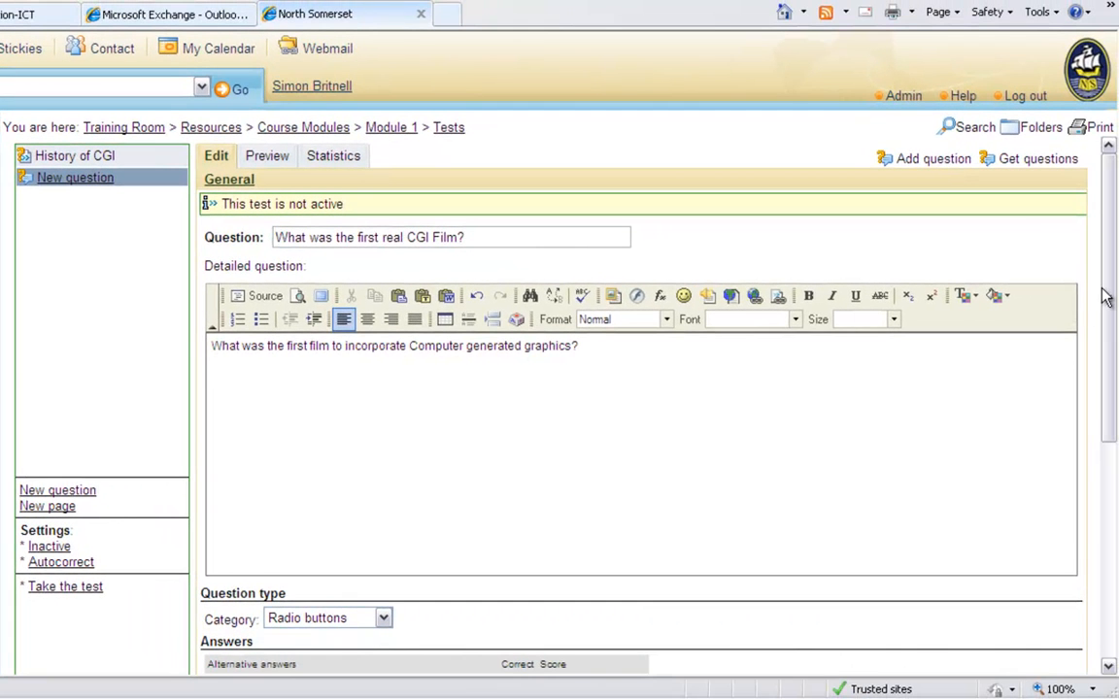
# Keep the Radio buttons category and enter the answer alternatives Toy Story, Andromeda Strain, The Works, Tron and Avatar.
pyautogui.moveTo(1107, 296); pyautogui.dragTo(1112, 499)
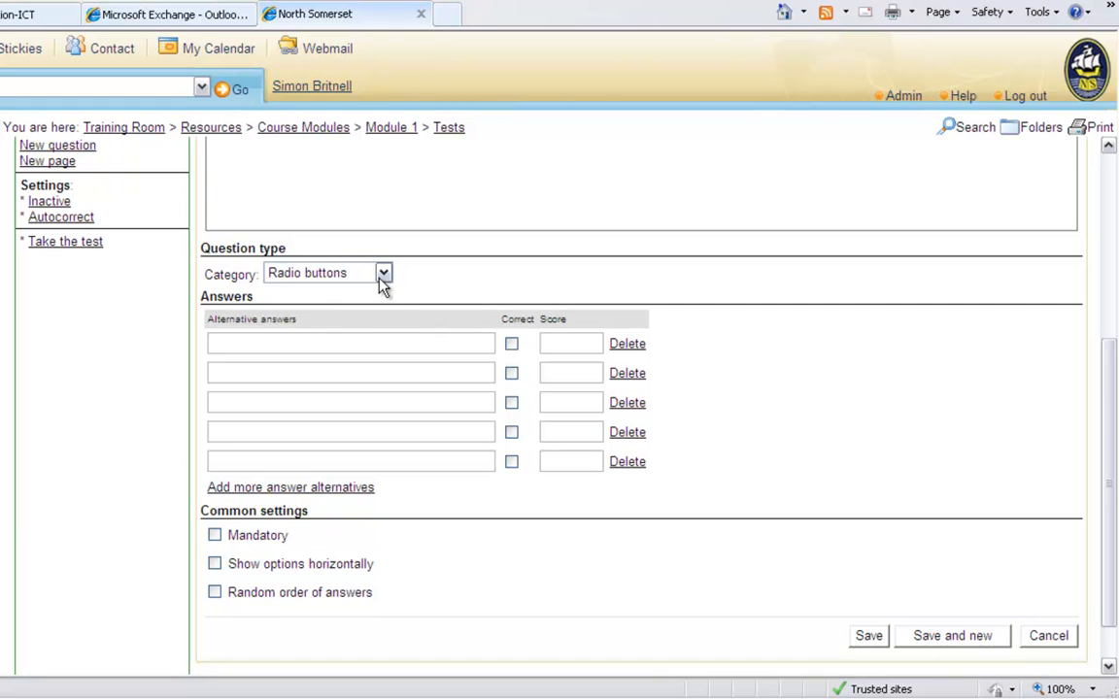
pyautogui.click(384, 275)
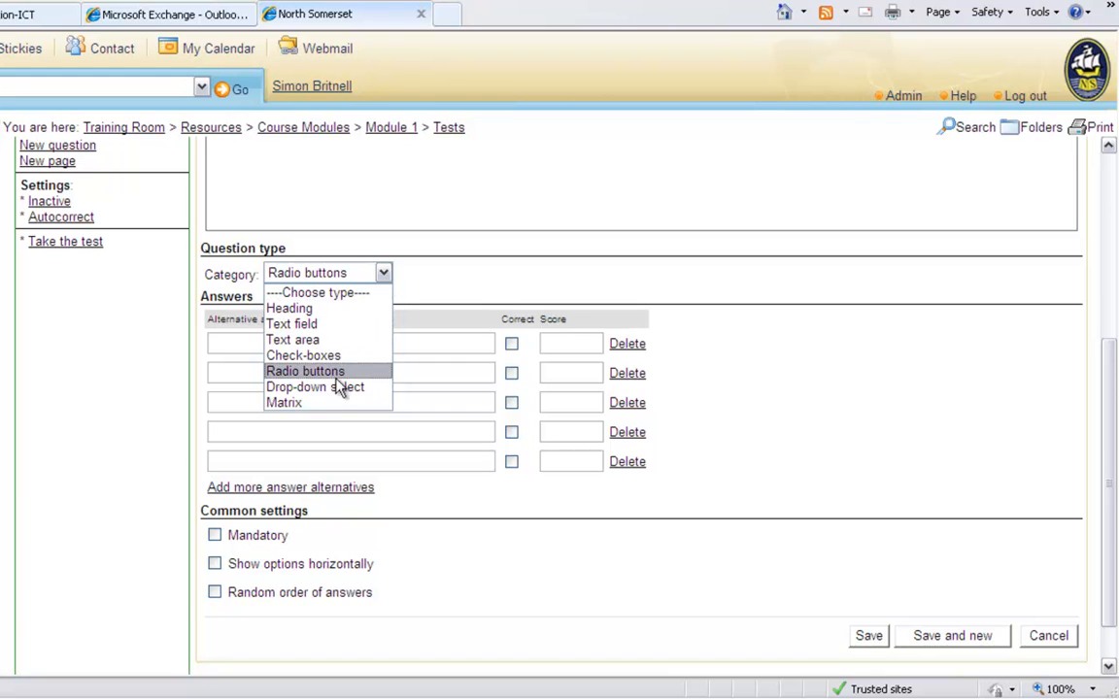
pyautogui.click(437, 304)
pyautogui.click(380, 344)
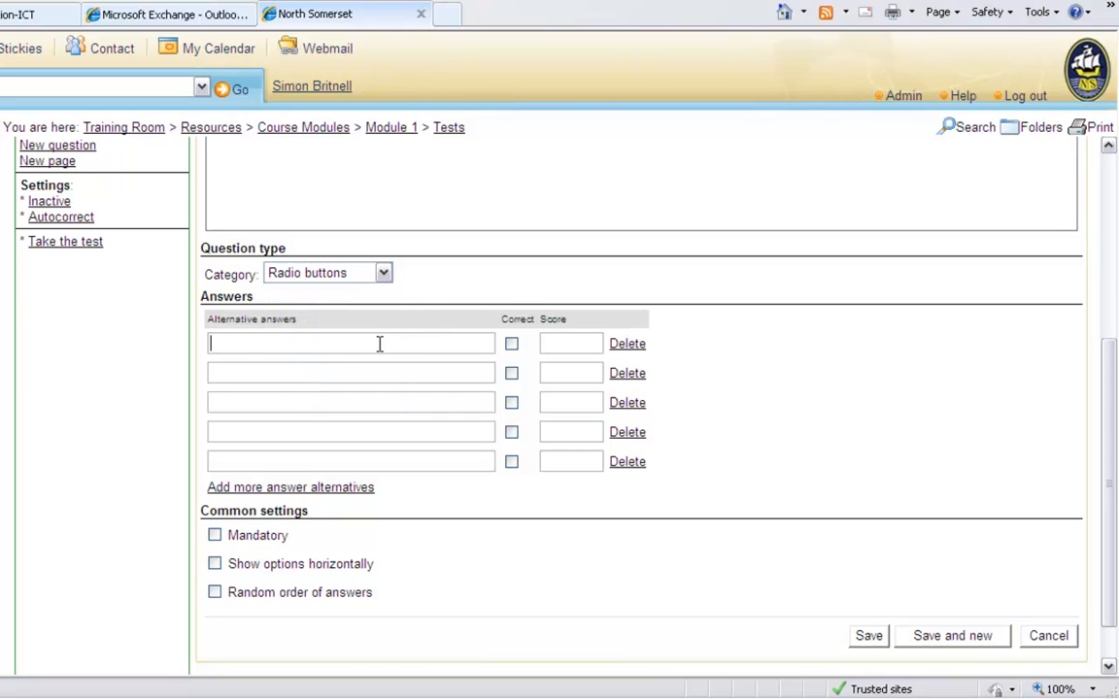
pyautogui.write('Toy Story')
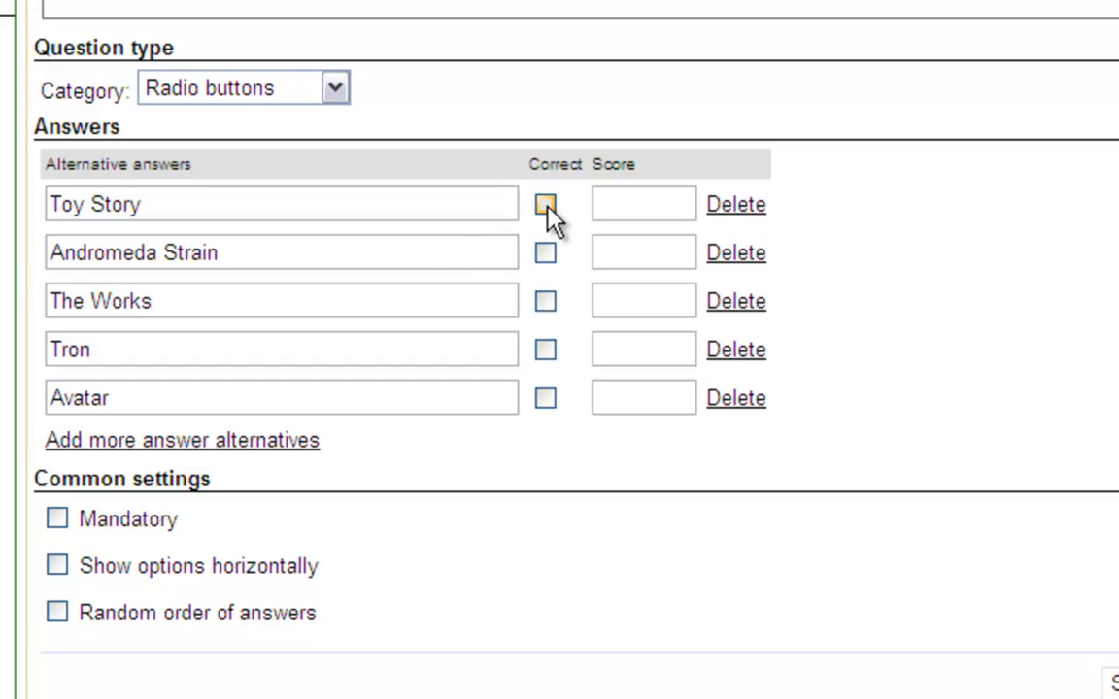
# Mark Tron as the correct answer with a score of 1, make the question mandatory, and save it.
pyautogui.click(545, 350)
pyautogui.click(629, 347)
pyautogui.write('1')
pyautogui.click(56, 501)
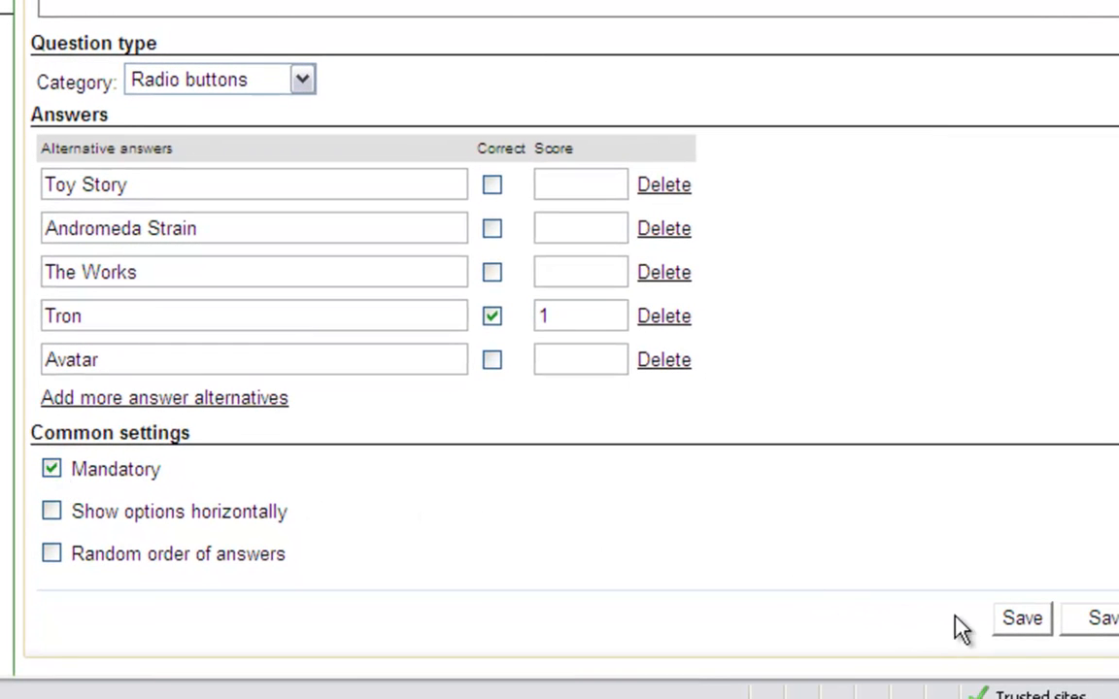
pyautogui.click(1020, 620)
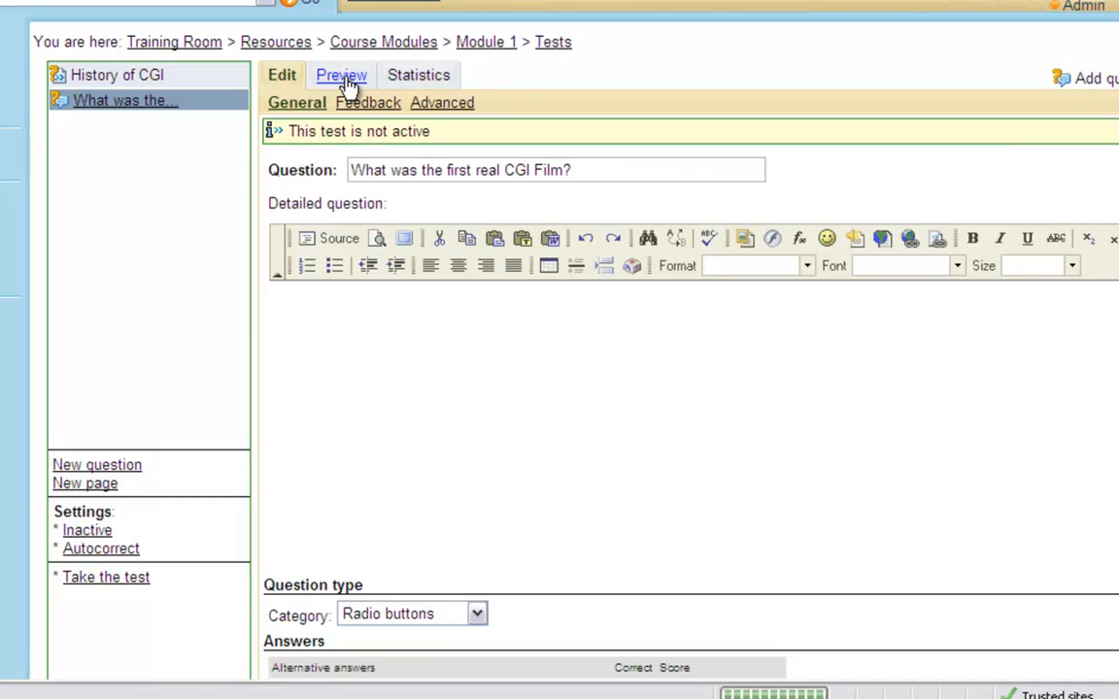
# Preview the saved question and return to editing.
pyautogui.click(348, 84)
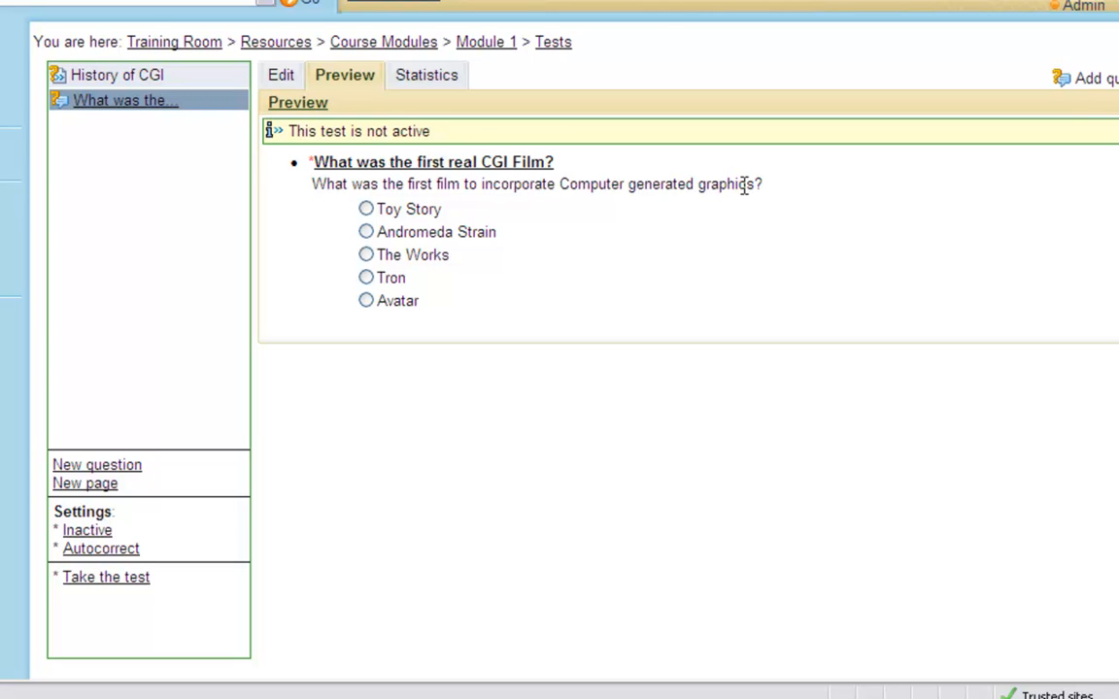
pyautogui.click(283, 77)
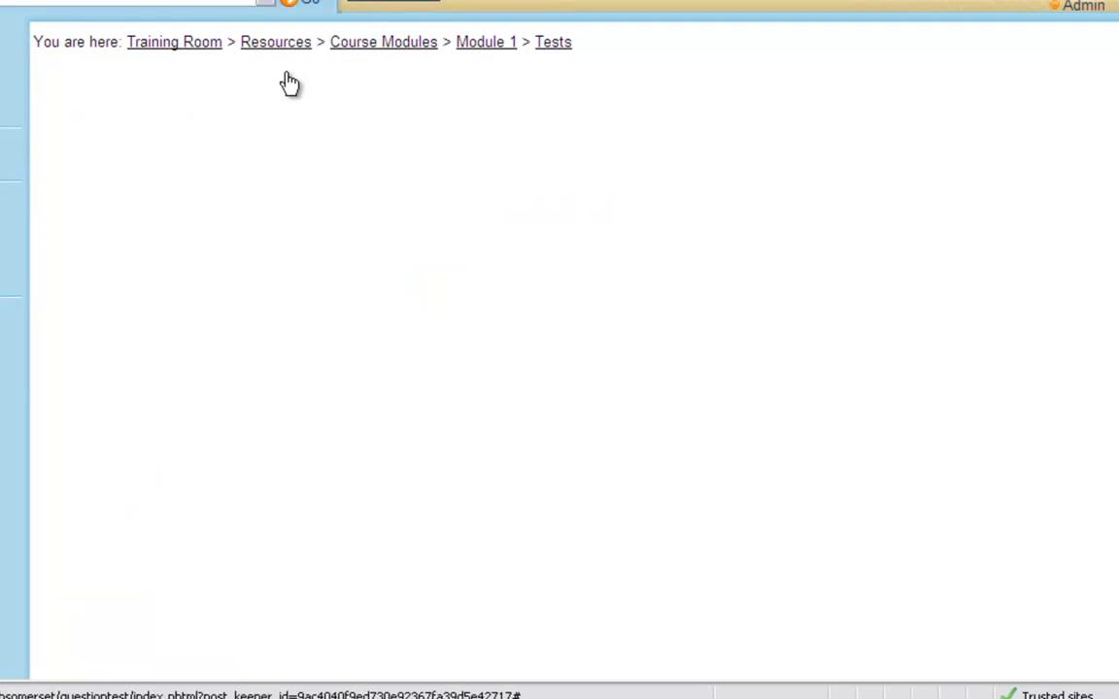